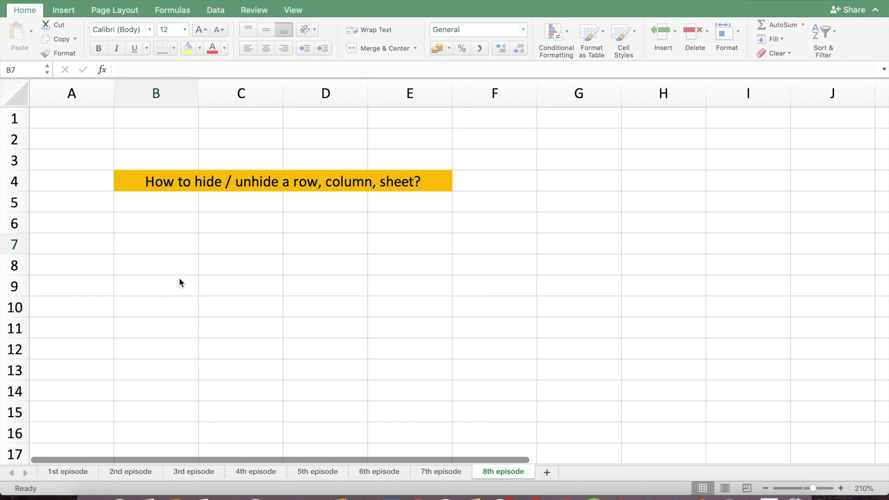
- Hide row 7 via its header's context menu, then select cell A9
{"action": "left_click", "coordinate": [65, 250]}
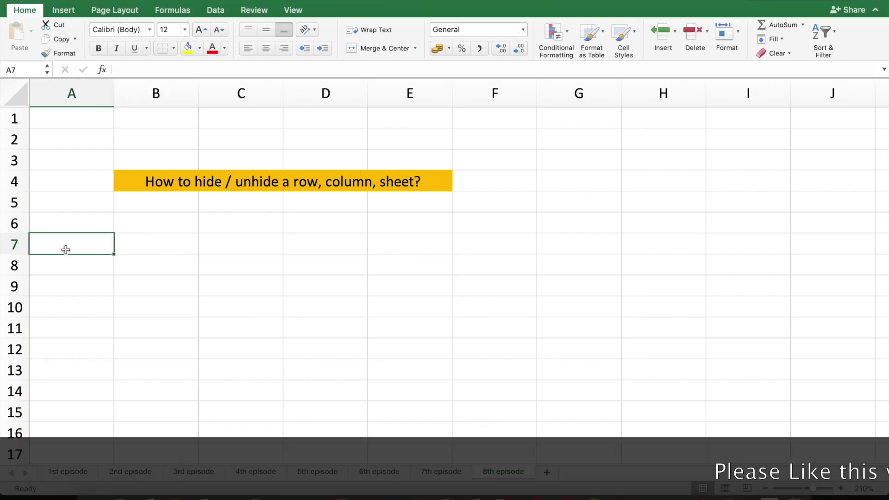
{"action": "left_click", "coordinate": [22, 241]}
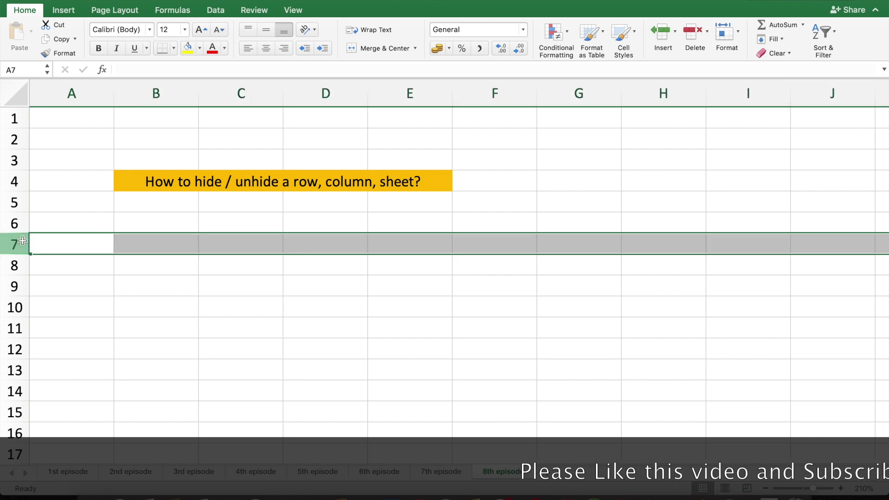
{"action": "right_click", "coordinate": [22, 243]}
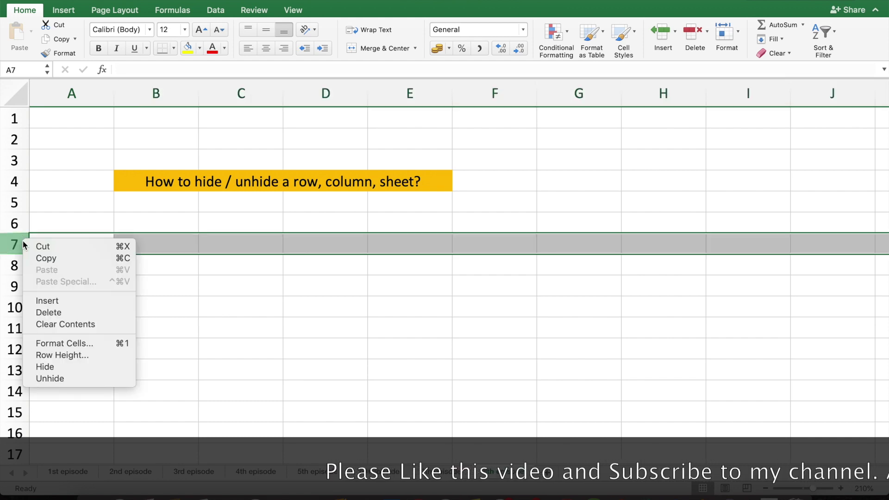
{"action": "left_click", "coordinate": [56, 367]}
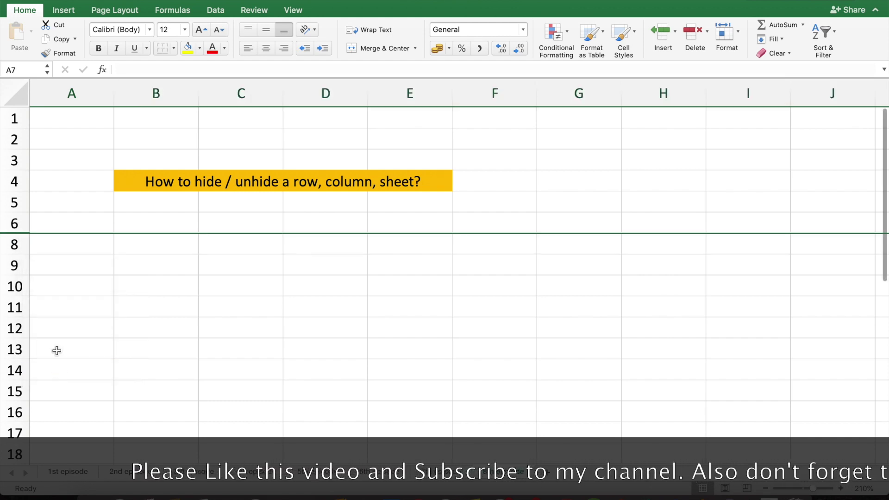
{"action": "left_click", "coordinate": [85, 258]}
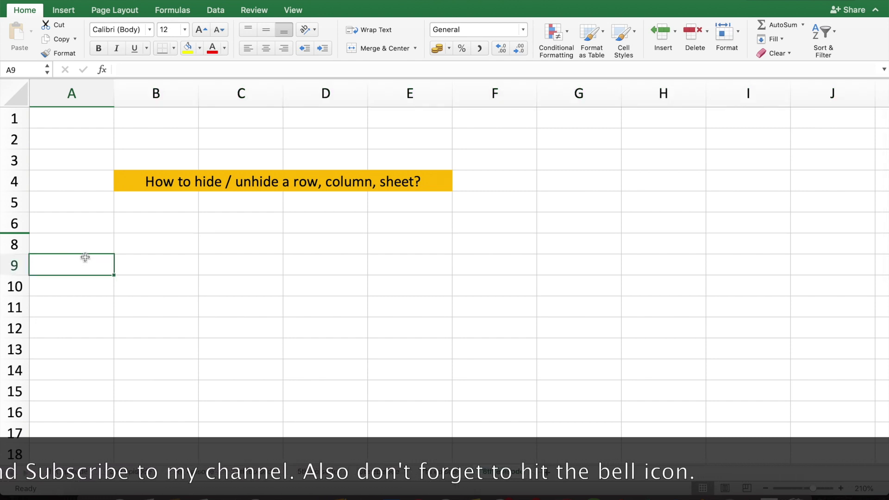
- Unhide row 7 from the row 6/8 header boundary, then select cell A9
{"action": "right_click", "coordinate": [21, 234]}
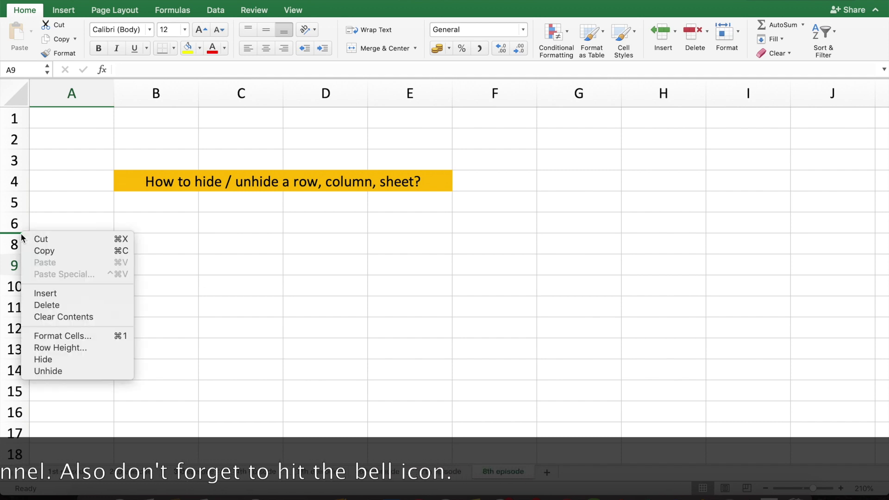
{"action": "left_click", "coordinate": [56, 371]}
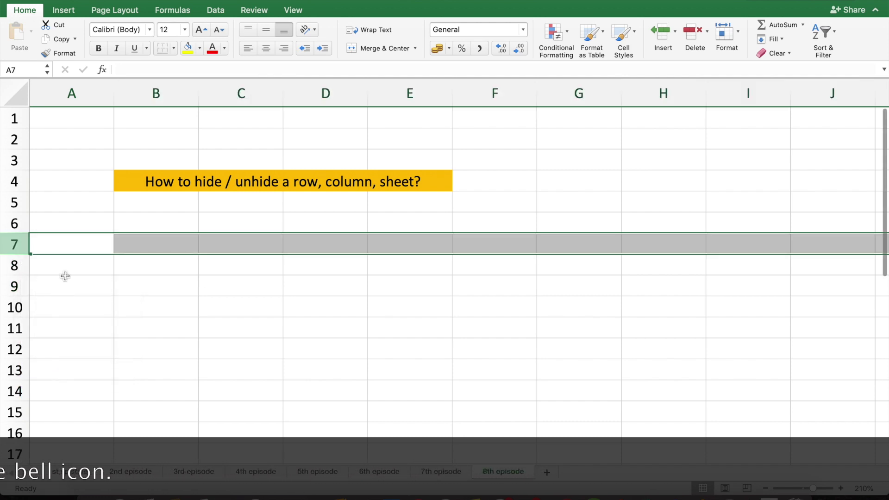
{"action": "left_click", "coordinate": [64, 278]}
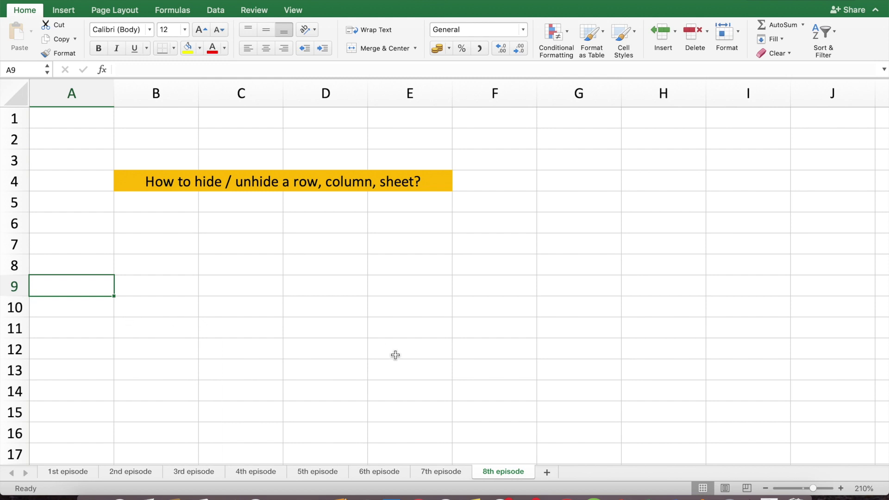
- Hide the '8th episode' sheet tab, leaving '7th episode' as the last visible sheet
{"action": "right_click", "coordinate": [503, 474]}
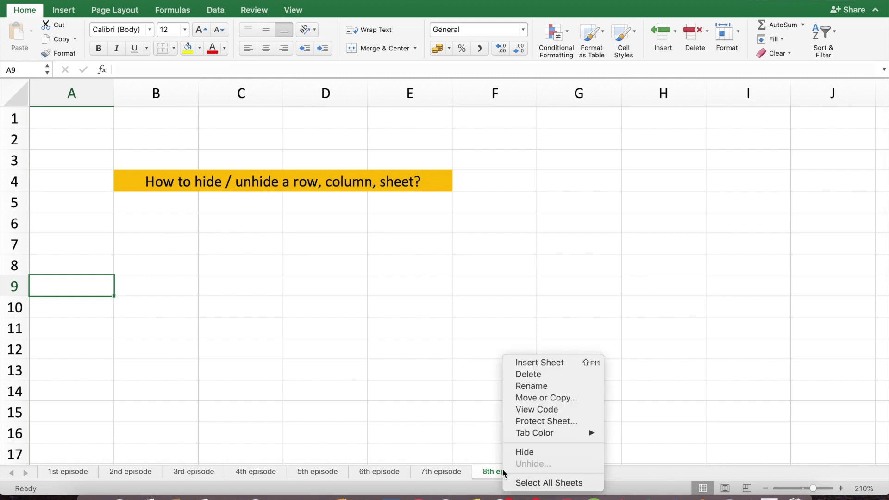
{"action": "left_click", "coordinate": [524, 452]}
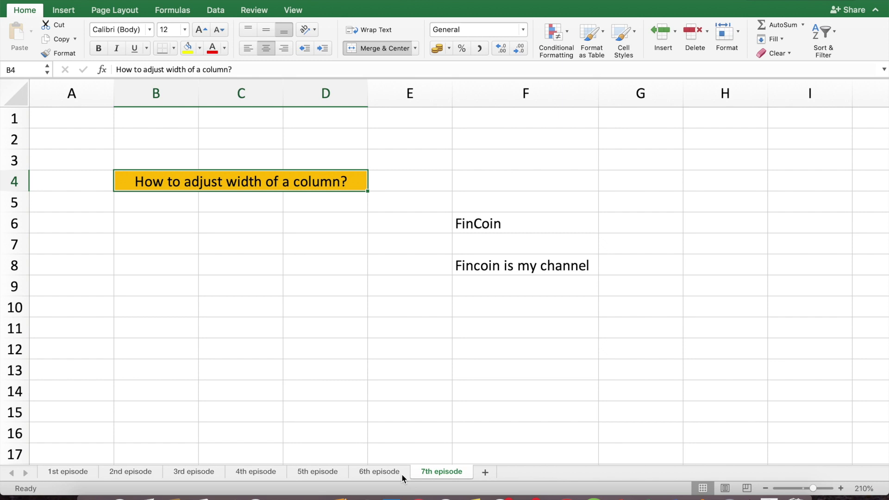
- Unhide the '8th episode' sheet through the Unhide dialog
{"action": "right_click", "coordinate": [380, 471]}
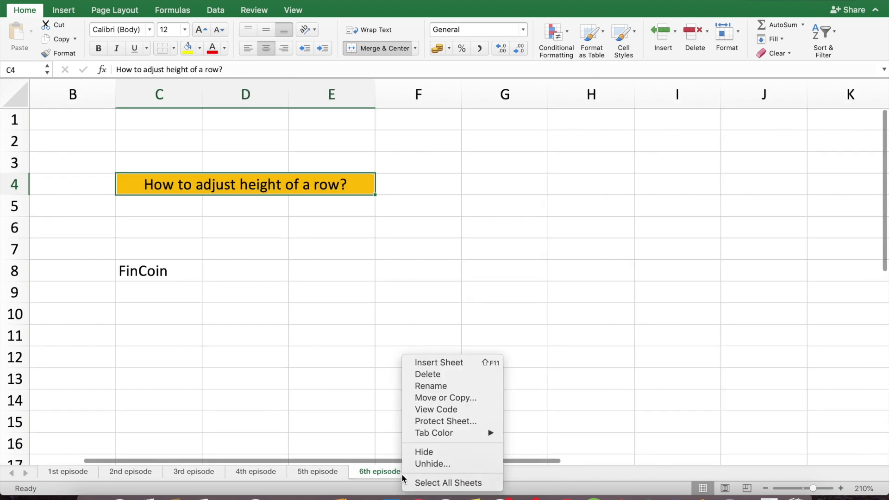
{"action": "left_click", "coordinate": [412, 470]}
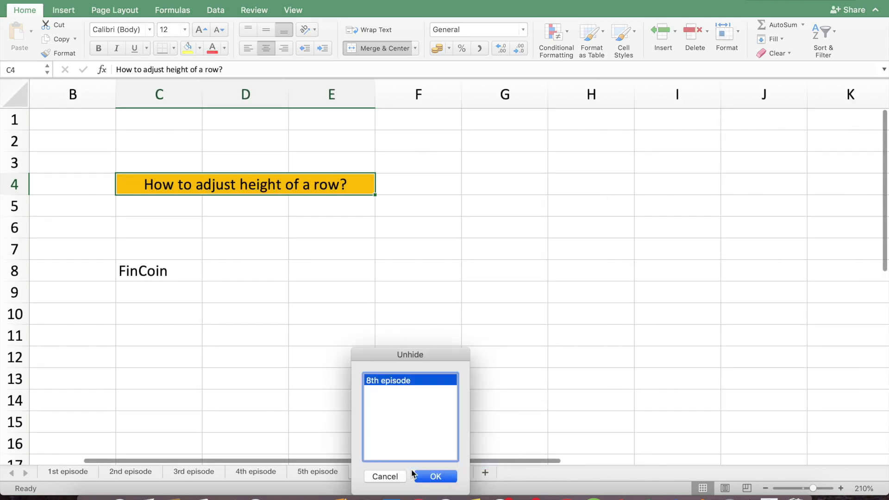
{"action": "left_click", "coordinate": [436, 477]}
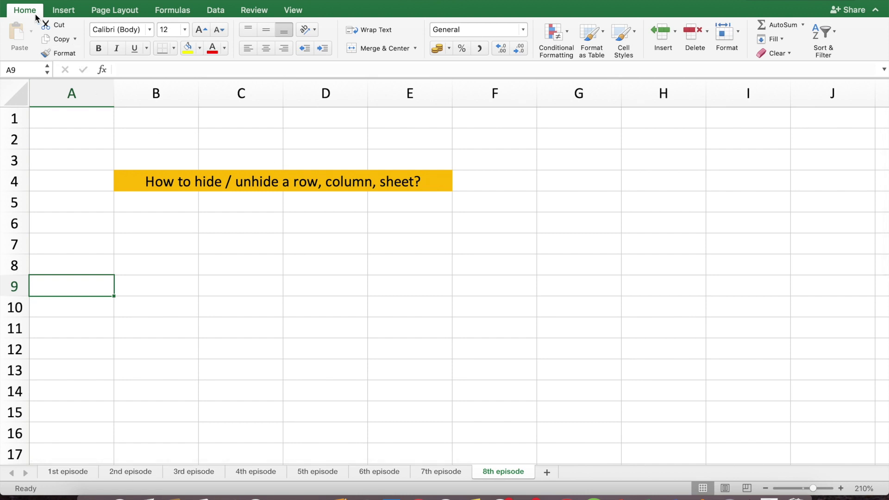
{"action": "left_click", "coordinate": [727, 32]}
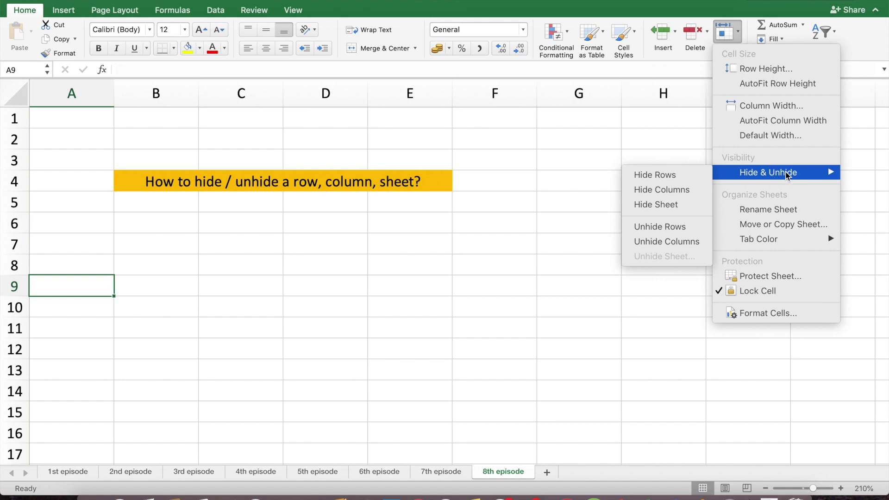
{"action": "mouse_move", "coordinate": [769, 173]}
{"action": "left_click", "coordinate": [481, 250]}
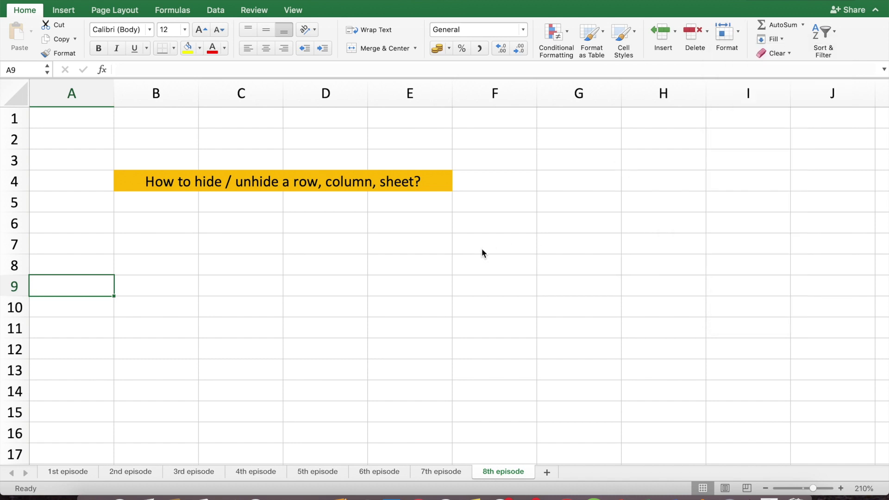